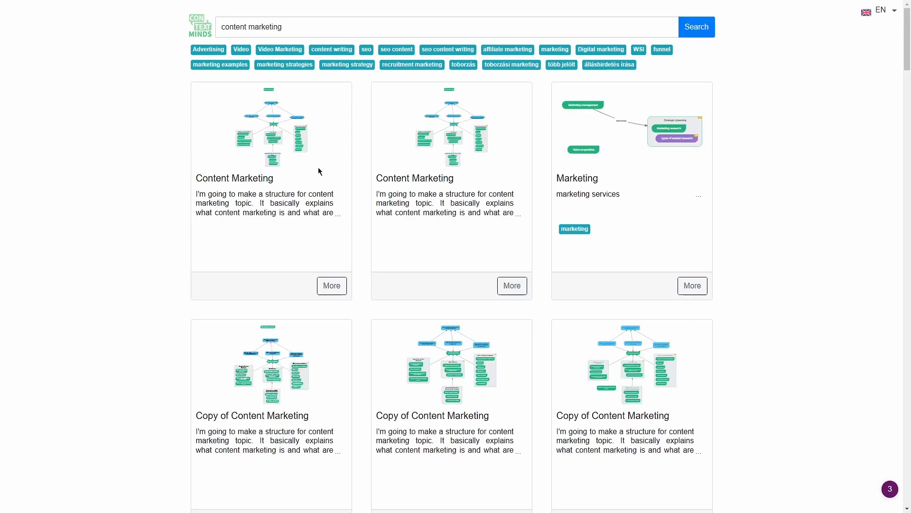
# - Open the public Content Marketing map, then go to the My maps dashboard listing systeme.io
pyautogui.click(331, 286)
pyautogui.click(548, 232)
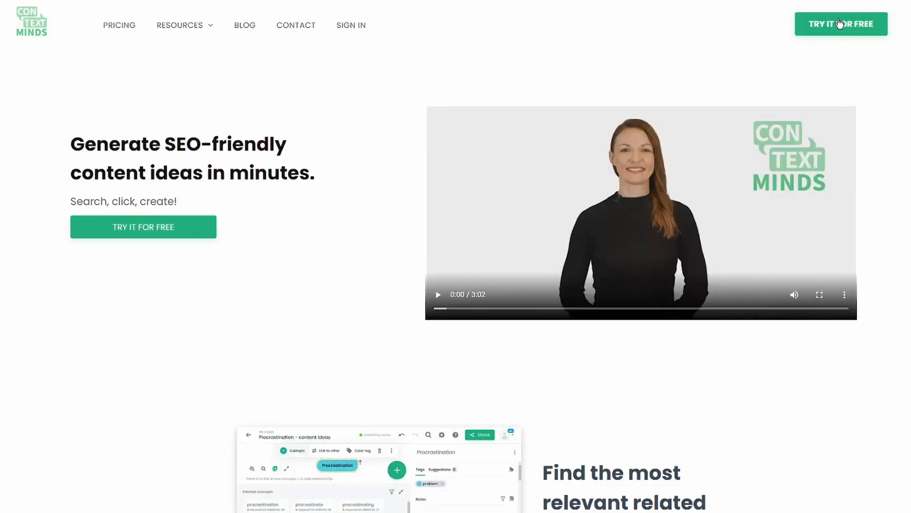
pyautogui.click(838, 23)
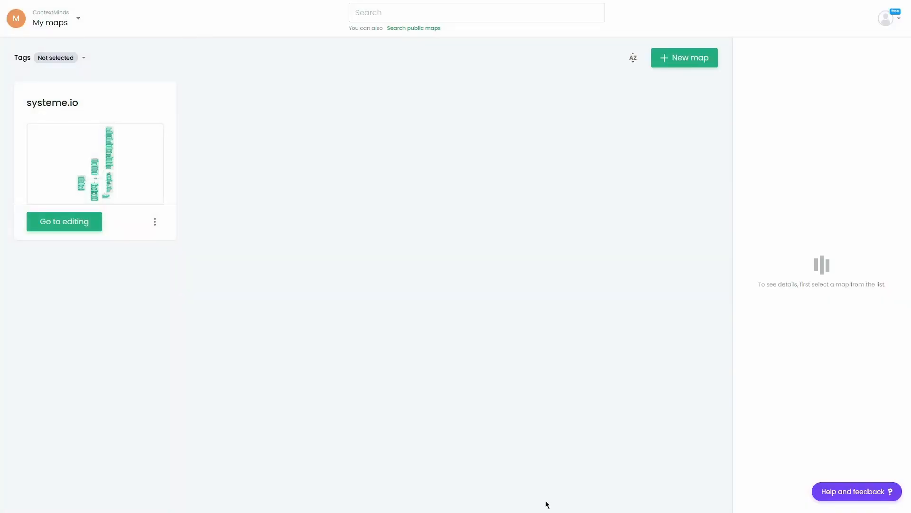
# - Start a new map named 'content marketing' and set it to private
pyautogui.click(688, 63)
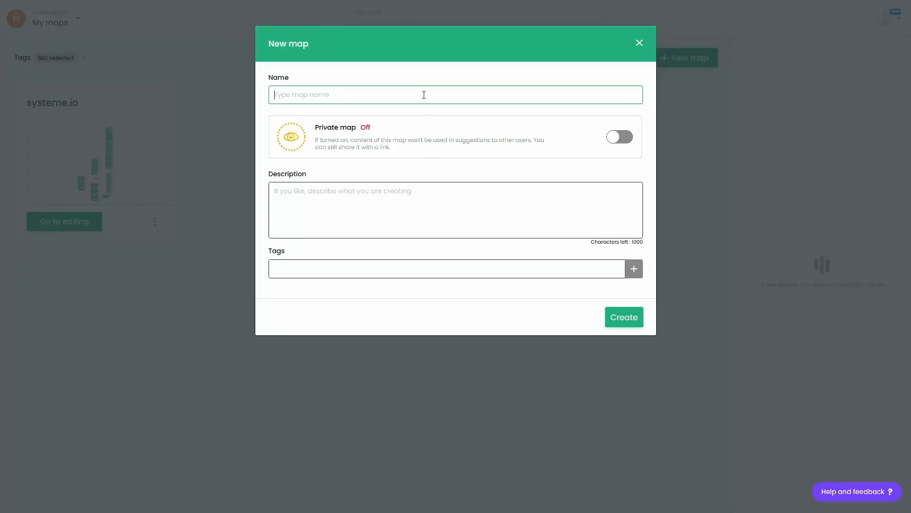
pyautogui.write('content marketing')
pyautogui.click(626, 143)
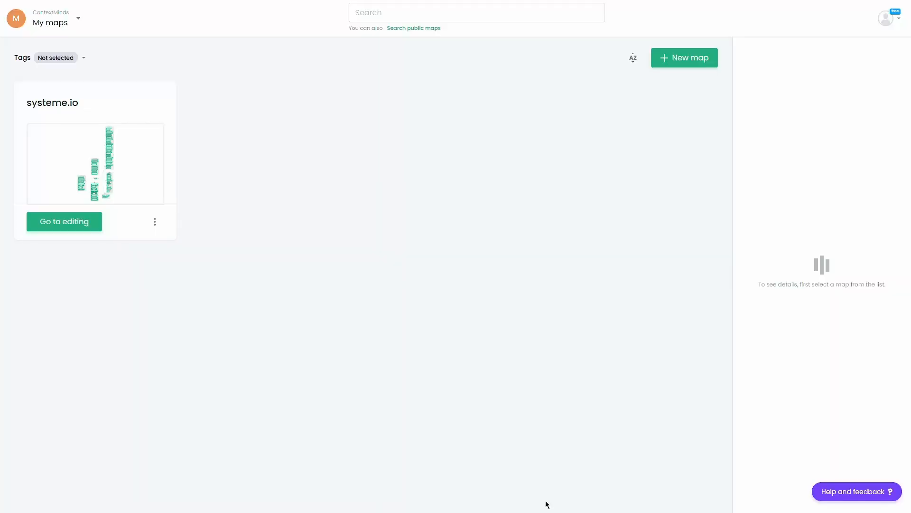
# - Create the private 'content marketing' map and open it in the editor
pyautogui.click(688, 57)
pyautogui.write('content marketing')
pyautogui.click(621, 138)
pyautogui.click(624, 317)
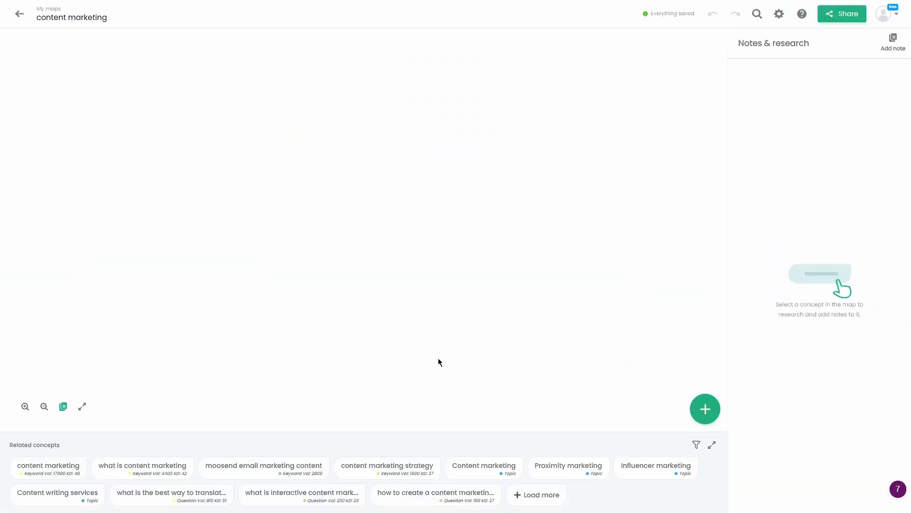
# - Add What Is Content Marketing?, how to create a content marketing plan, and content marketing strategy around the central node
pyautogui.click(366, 200)
pyautogui.click(322, 164)
pyautogui.click(627, 42)
pyautogui.click(61, 467)
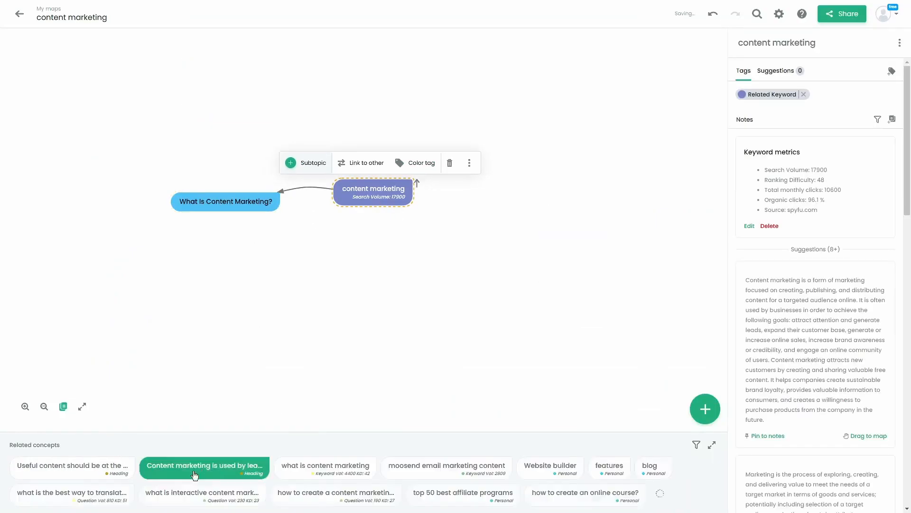
pyautogui.click(335, 493)
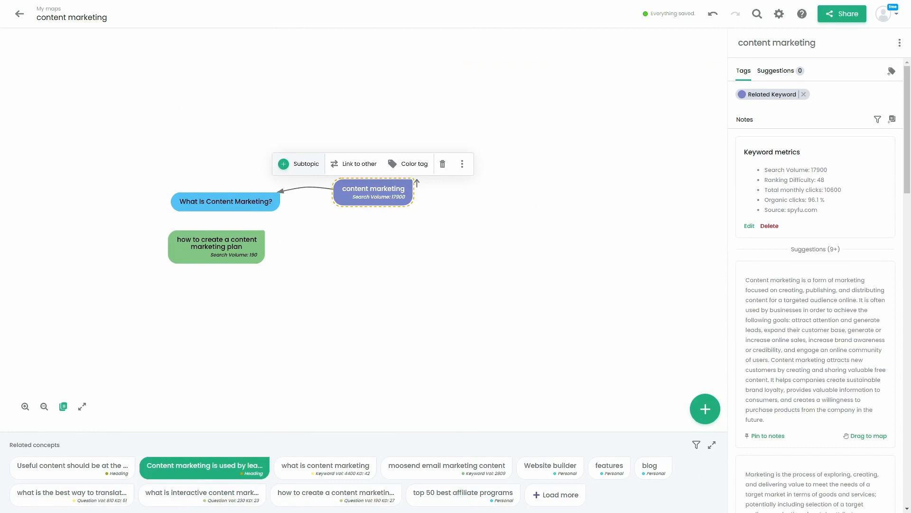
pyautogui.click(712, 444)
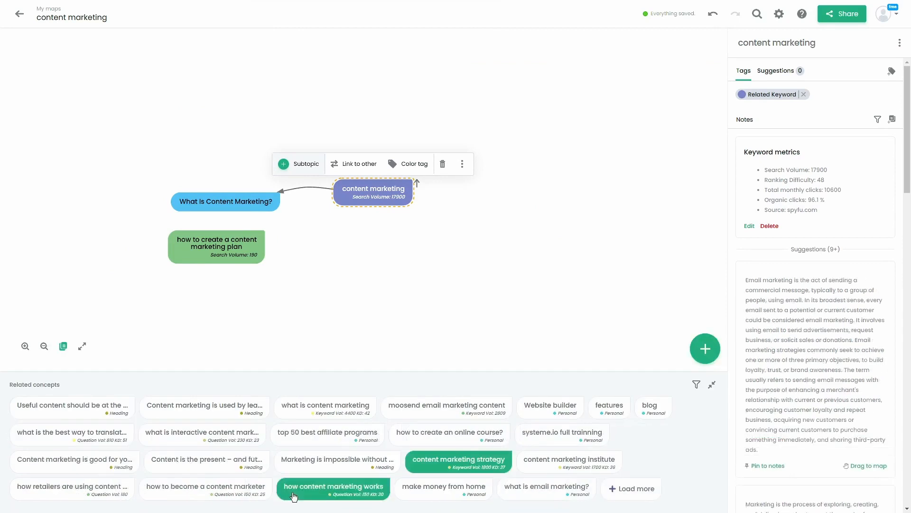
pyautogui.keyDown('ctrl'); pyautogui.click(542, 484); pyautogui.keyUp('ctrl')
pyautogui.moveTo(459, 460); pyautogui.dragTo(497, 321)
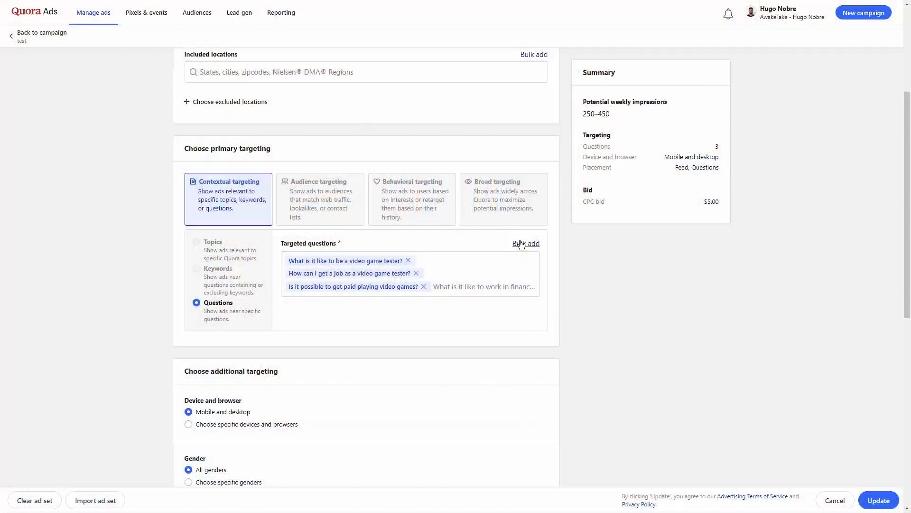
# - Bulk-search Quora targeted questions for the keyword 'how to create a content marketing plan'
pyautogui.click(521, 241)
pyautogui.click(550, 245)
pyautogui.write('how to crea')
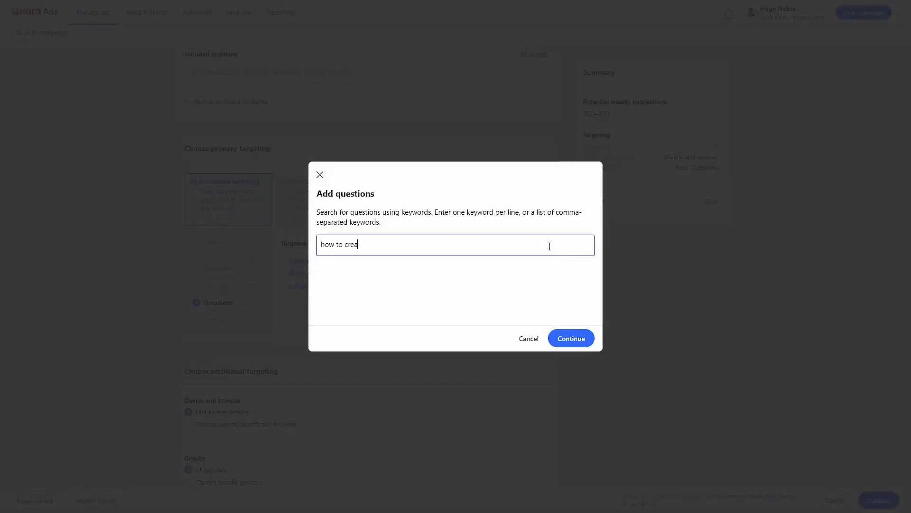
pyautogui.write('te a content marketing plan')
pyautogui.press('Return')
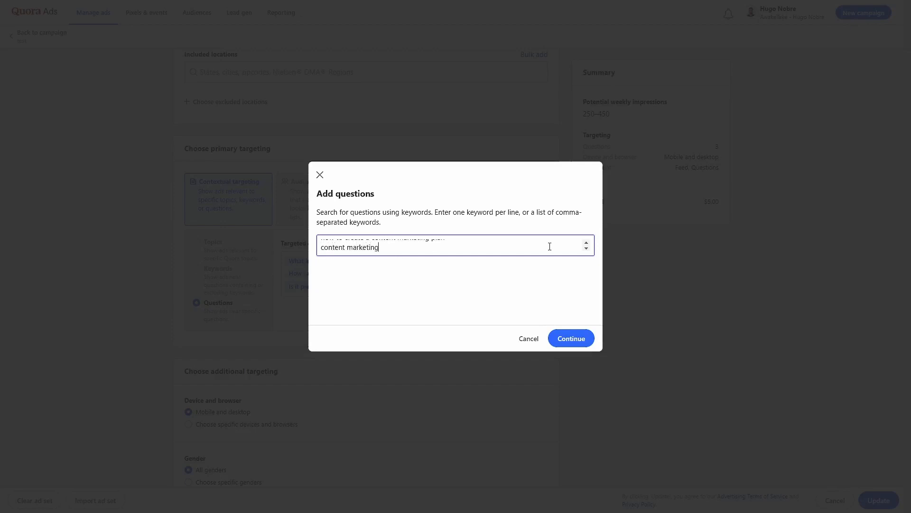
pyautogui.click(572, 331)
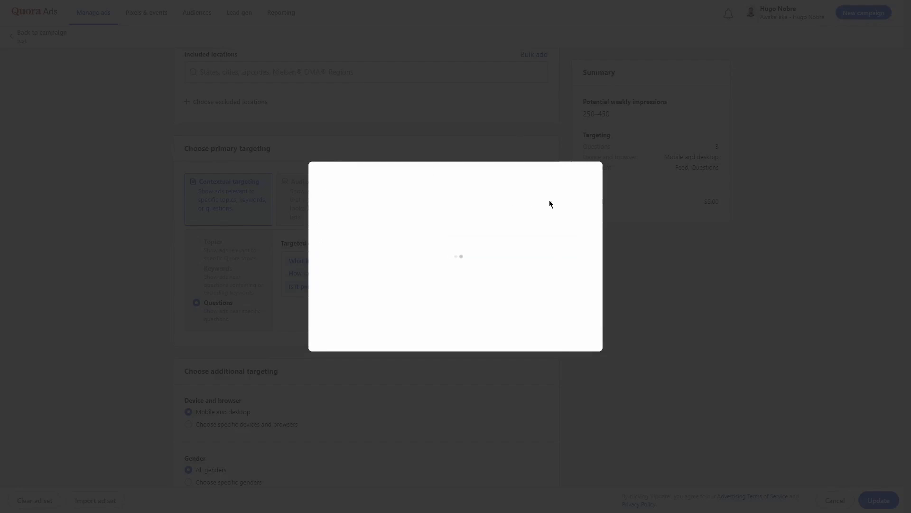
pyautogui.scroll(-2, 521, 156)
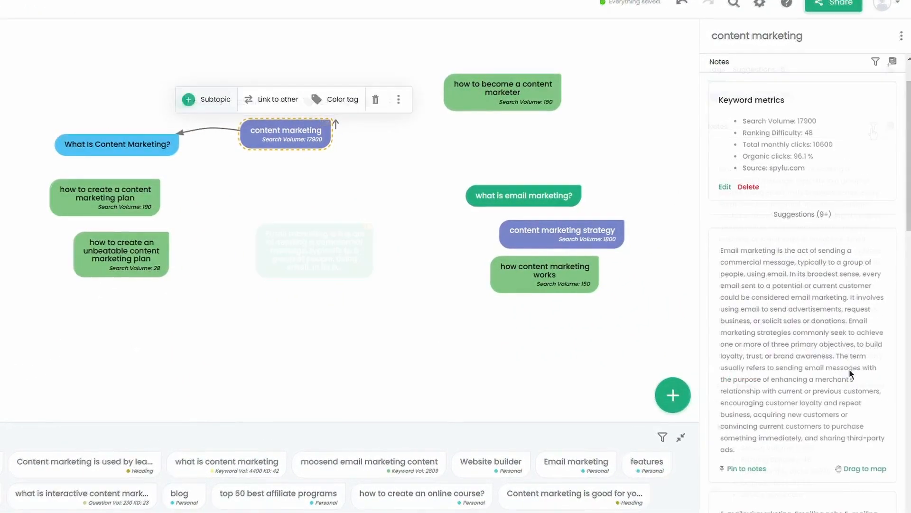
# - Put the email marketing definition on the map, pin it to notes, and show suggestion sources
pyautogui.scroll(-1, 851, 374)
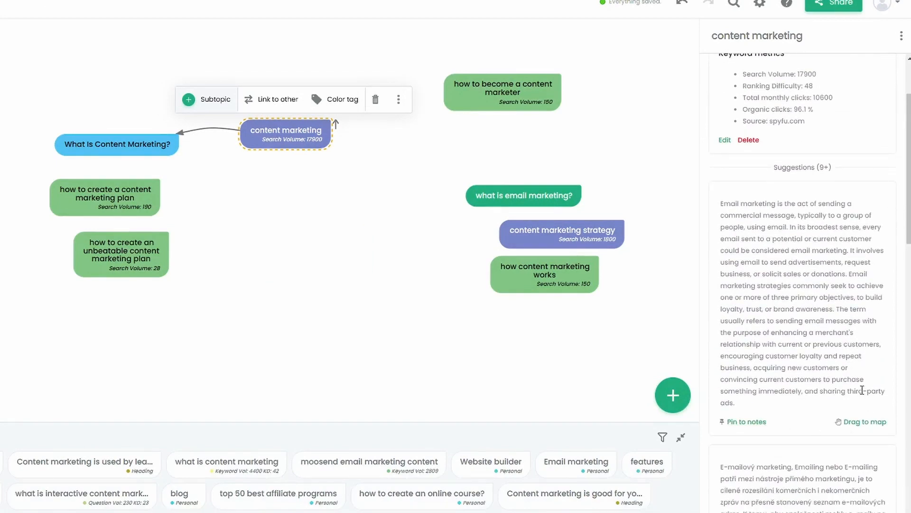
pyautogui.moveTo(865, 421); pyautogui.dragTo(327, 262)
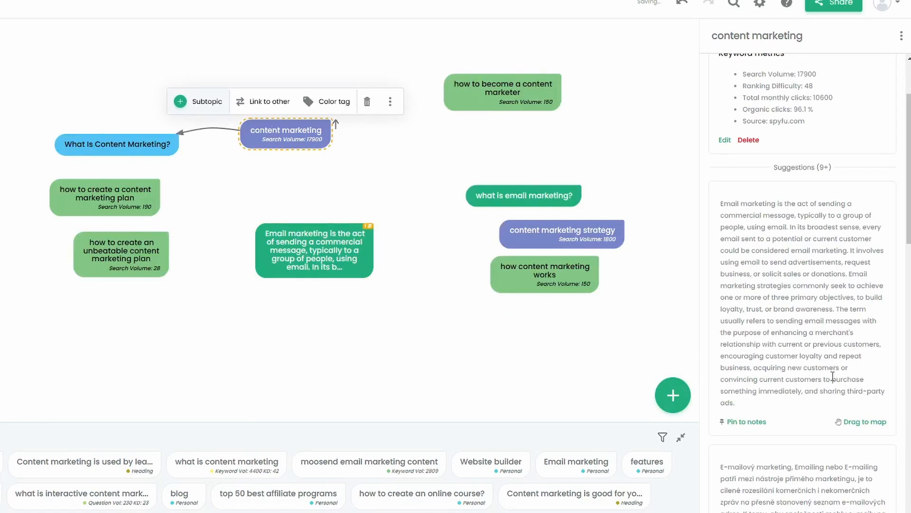
pyautogui.click(745, 421)
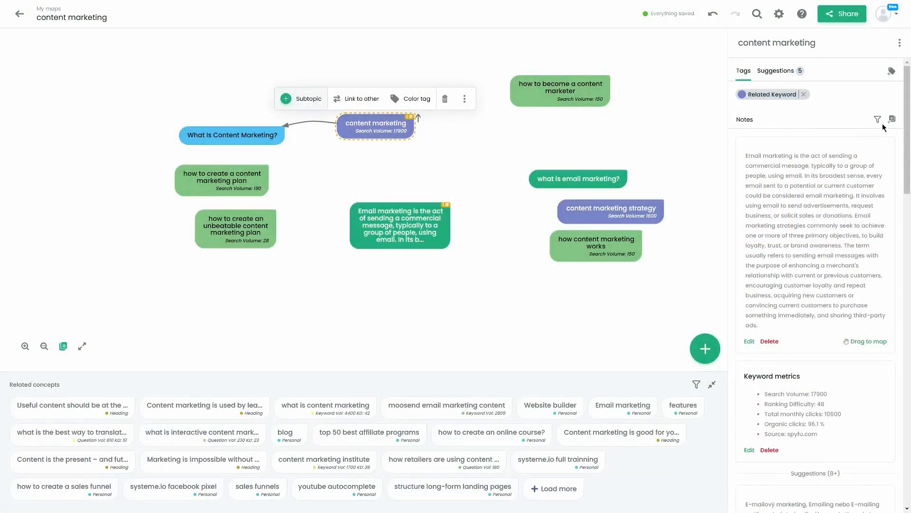
pyautogui.click(877, 121)
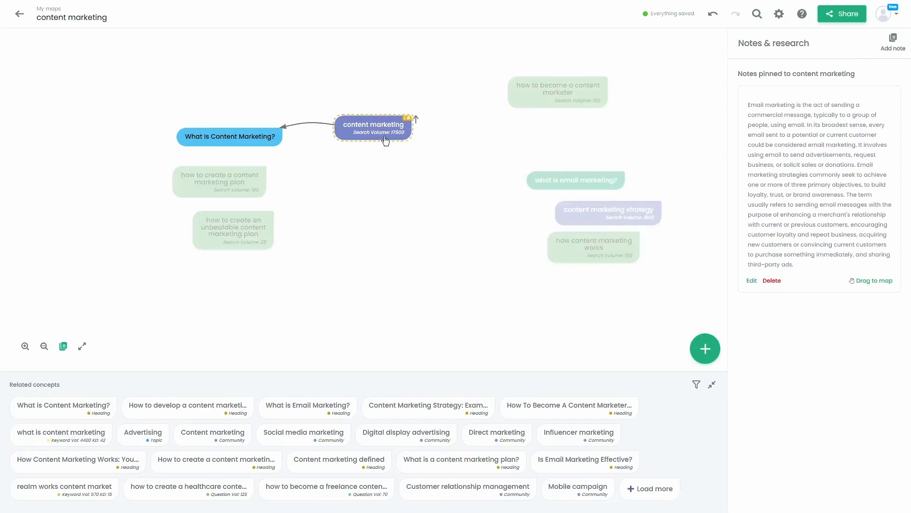
# - Add the concept 'best content marketing communication channels' to the content marketing node
pyautogui.click(385, 141)
pyautogui.click(706, 359)
pyautogui.write('best content marketing communication channels')
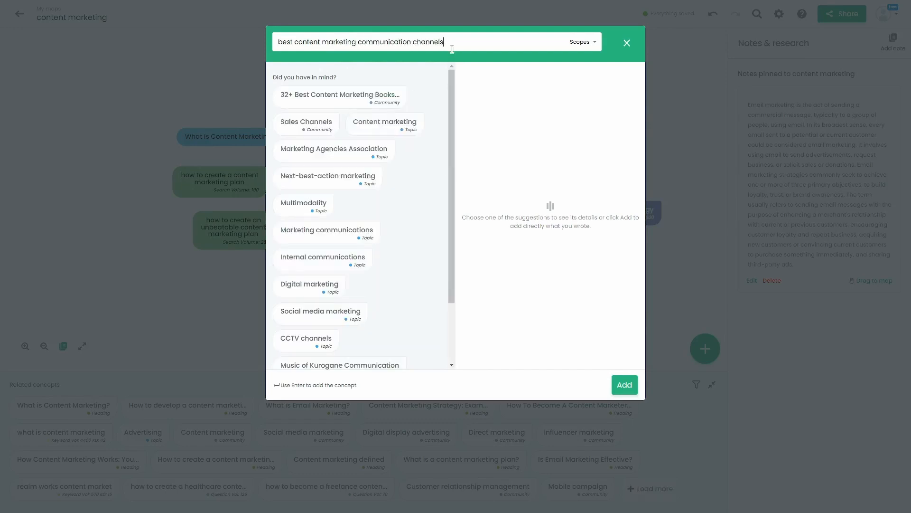
pyautogui.press('Return')
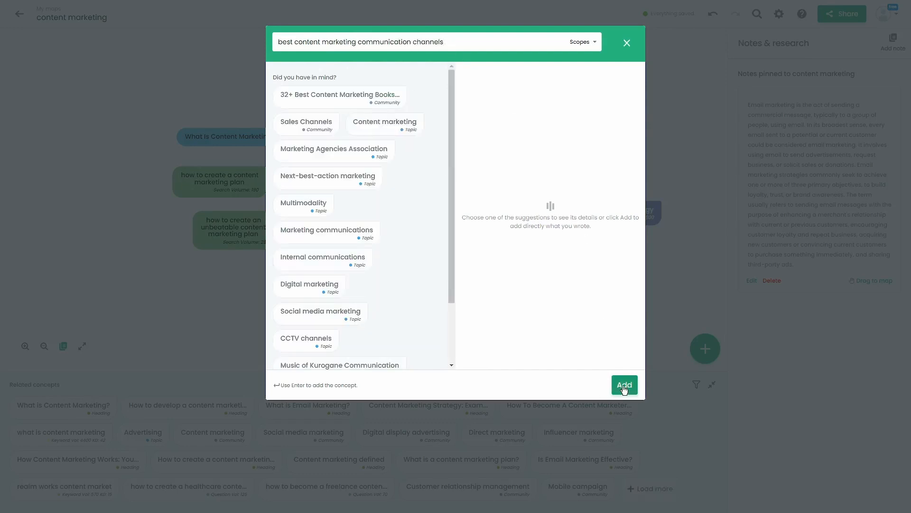
pyautogui.click(485, 275)
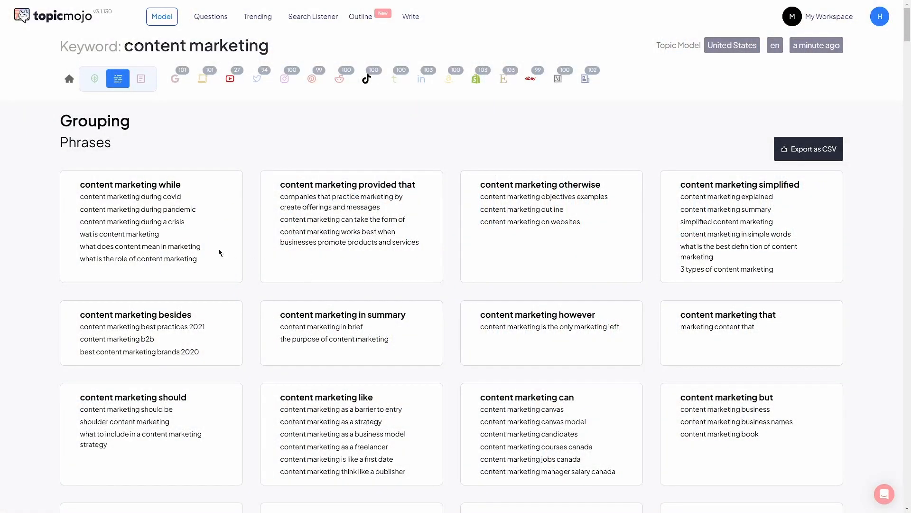
# - Select the six TopicMojo phrases grouped under 'content marketing while'
pyautogui.moveTo(78, 198); pyautogui.dragTo(205, 255)
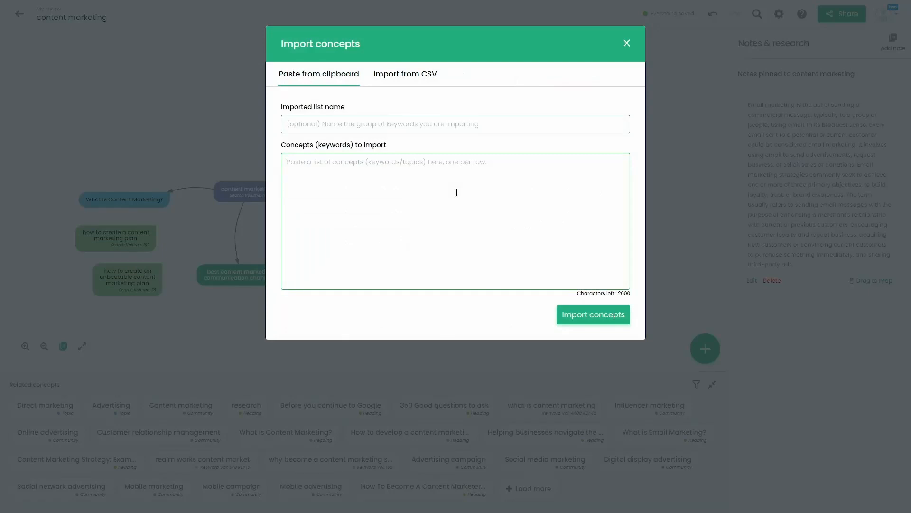
# - Paste the six copied phrases and import them as a list named 'content marketing while'
pyautogui.write('content marketing during covid content marketing during pandemic content marketing during a crisis wat is content marketing what does content mean in marketing what is the role of content marketing')
pyautogui.click(413, 117)
pyautogui.write('content marketing')
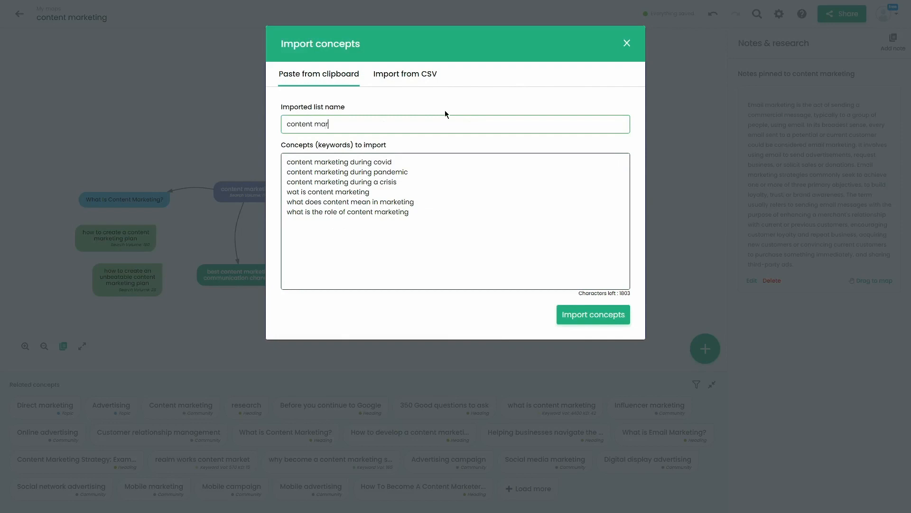
pyautogui.write(' while')
pyautogui.click(618, 319)
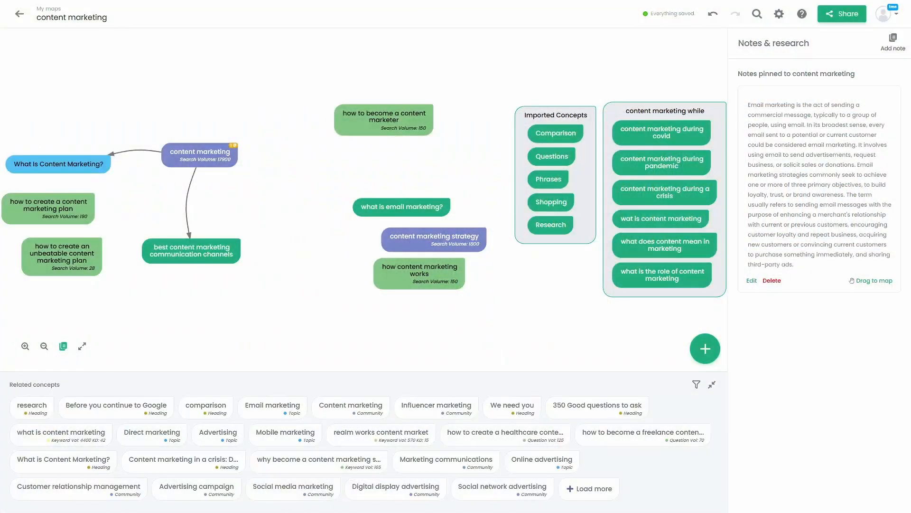
# - Select the 'how to become a content marketer' concept on the map
pyautogui.click(405, 121)
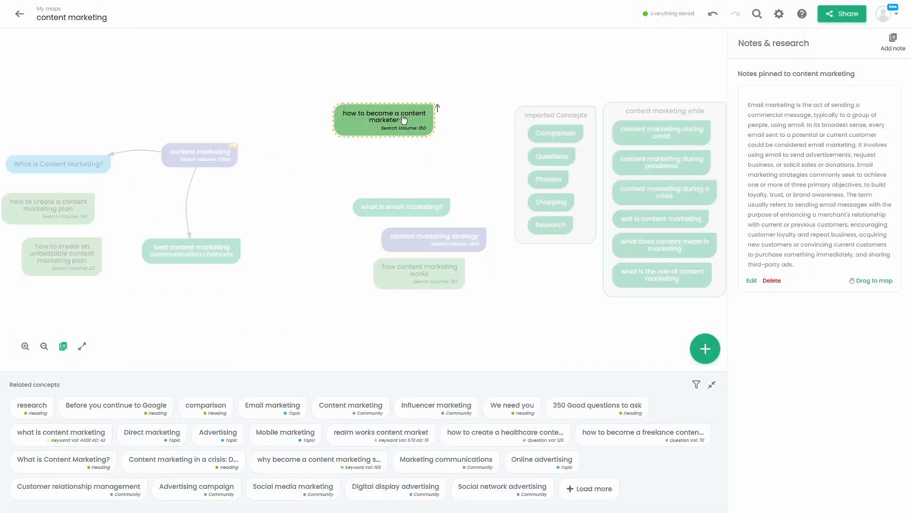
# - Select the content marketing node and review its notes and Keyword metrics (Search Volume 17900, Ranking Difficulty 48)
pyautogui.click(206, 158)
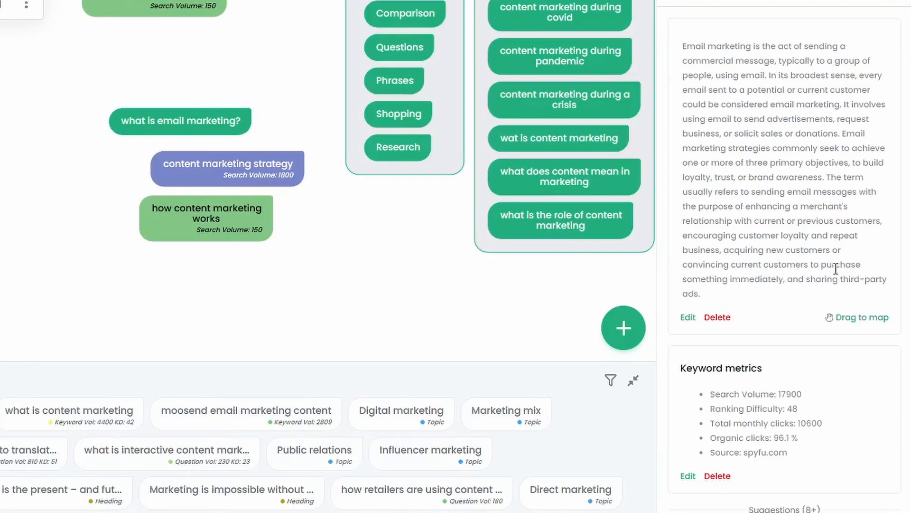
pyautogui.scroll(-2, 817, 100)
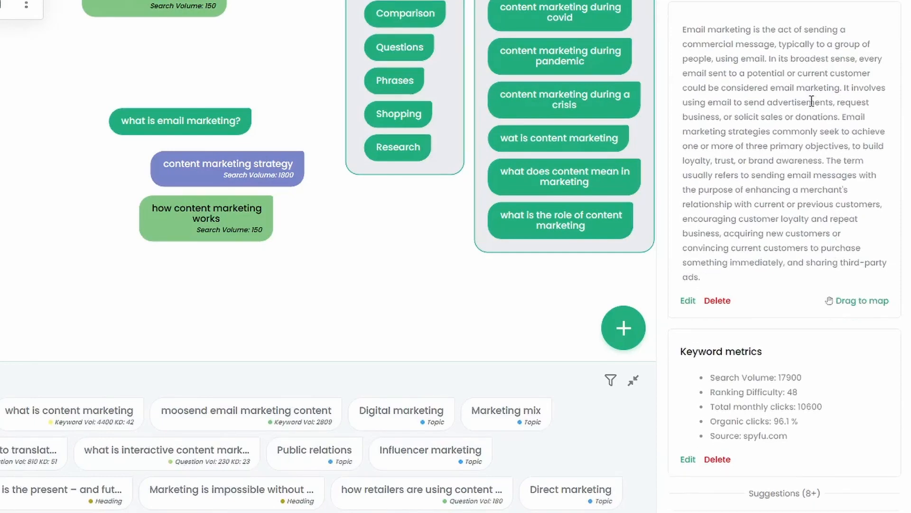
pyautogui.scroll(-5, 812, 101)
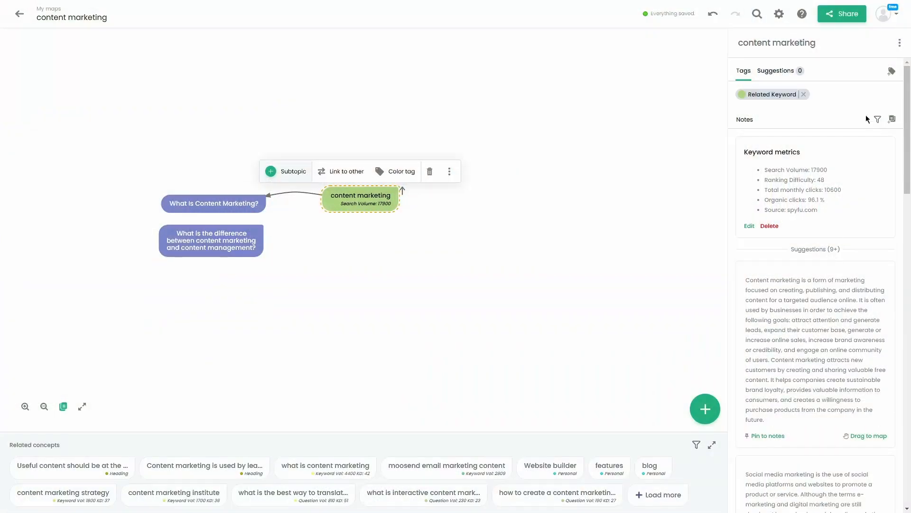
# - Add a note titled 'Editorial Content Calendar' with the content 'Link Goes Here...'
pyautogui.click(892, 119)
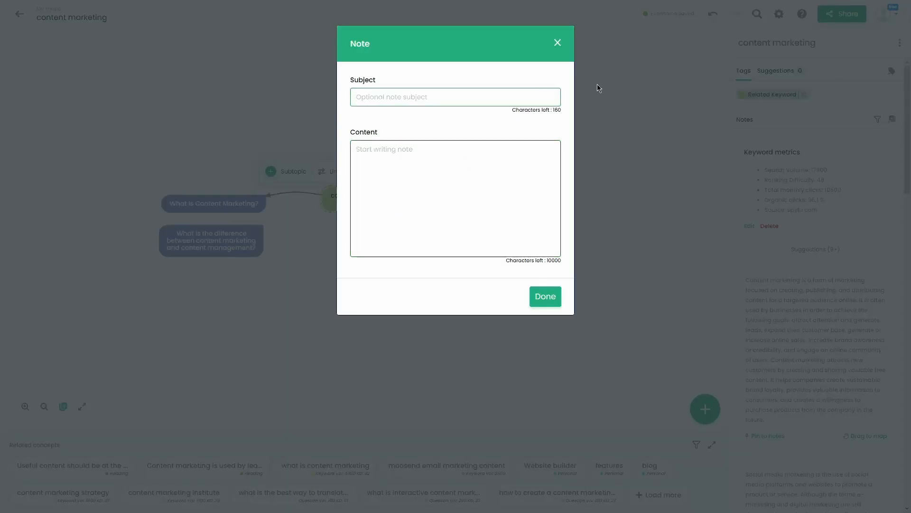
pyautogui.write('Editorial Content Calendar')
pyautogui.click(416, 192)
pyautogui.write('Lik')
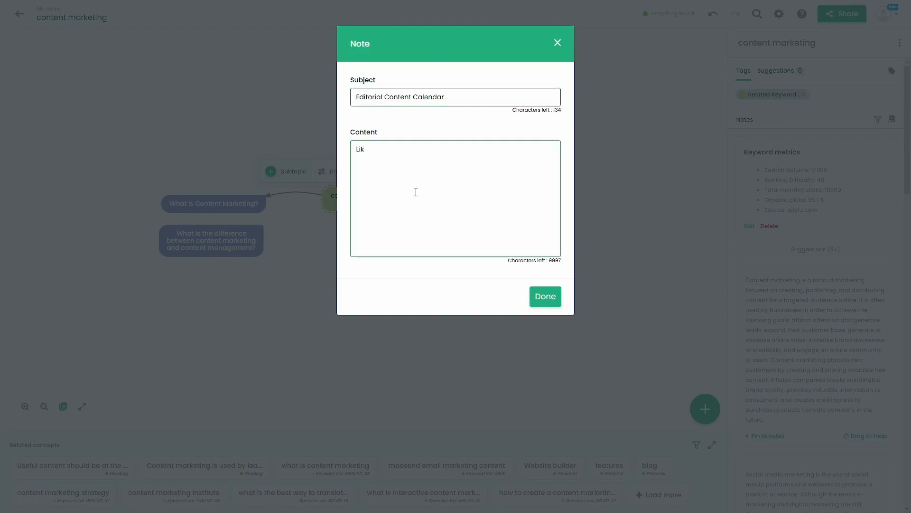
pyautogui.press('BackSpace')
pyautogui.write('nk Goes Here...')
pyautogui.click(546, 296)
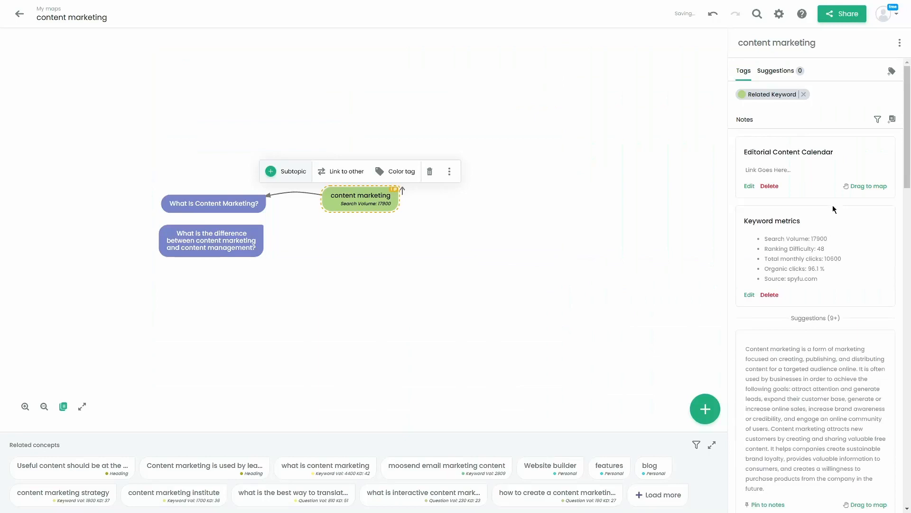
# - Add a note titled 'How To Build A Content Marketing Plan' with the content 'Article Goes Here'
pyautogui.click(893, 121)
pyautogui.write('How To Build A ')
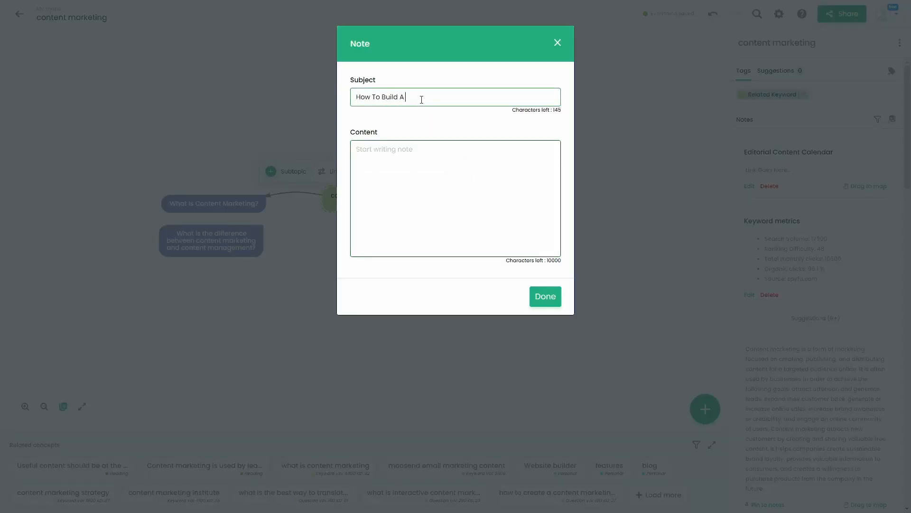
pyautogui.write('Content Marketing Plan')
pyautogui.click(489, 176)
pyautogui.write('Article Goes Here...')
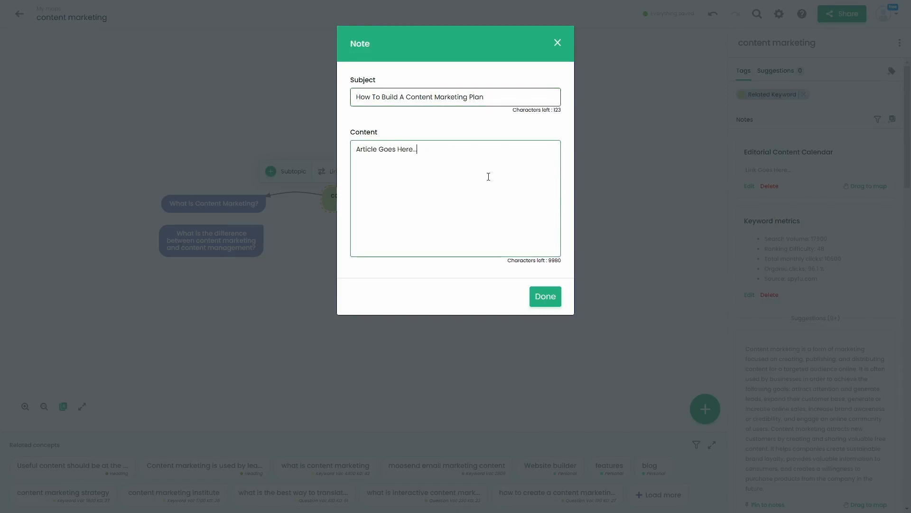
pyautogui.click(548, 297)
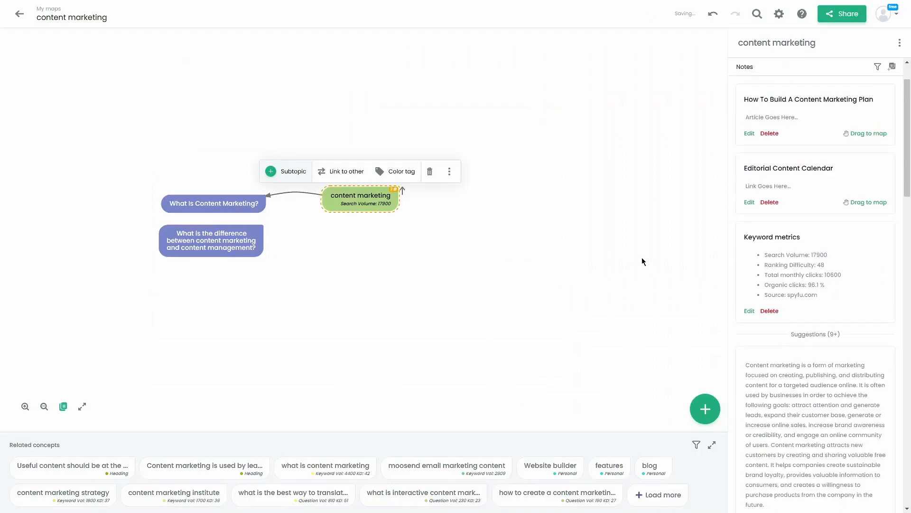